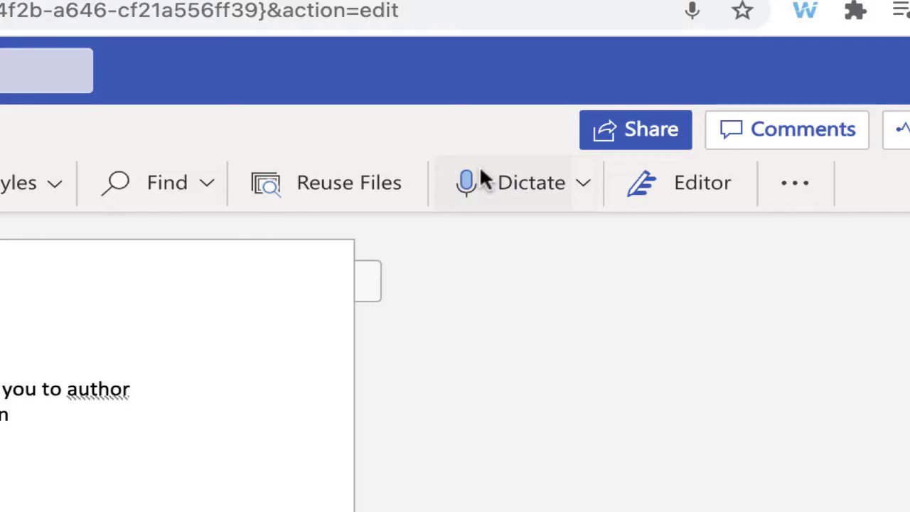
{"action": "left_click", "coordinate": [481, 171]}
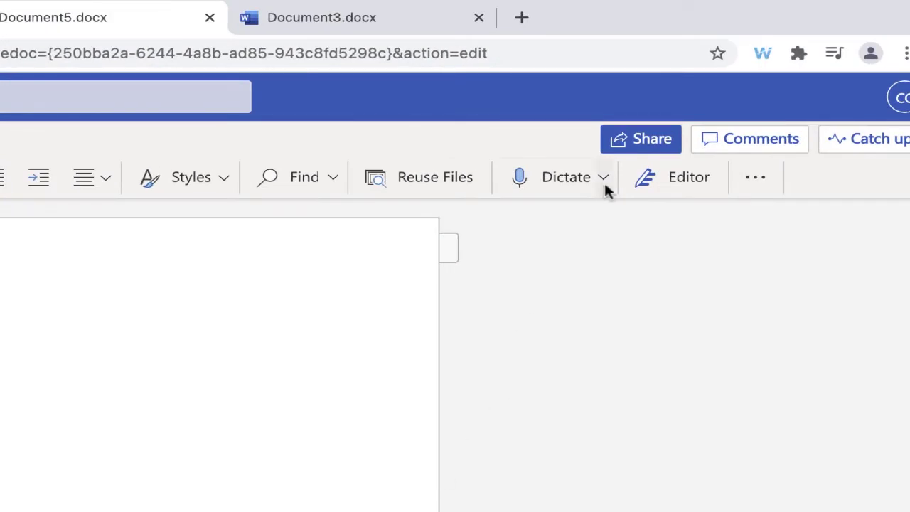
Open Transcribe in the blank document, record a short conversation, and save and transcribe the recording
{"action": "left_click", "coordinate": [604, 181]}
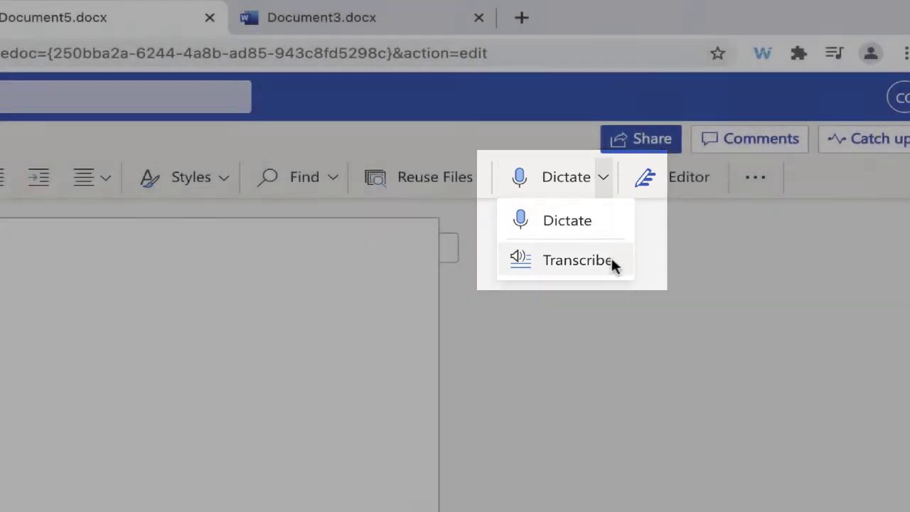
{"action": "left_click", "coordinate": [611, 260]}
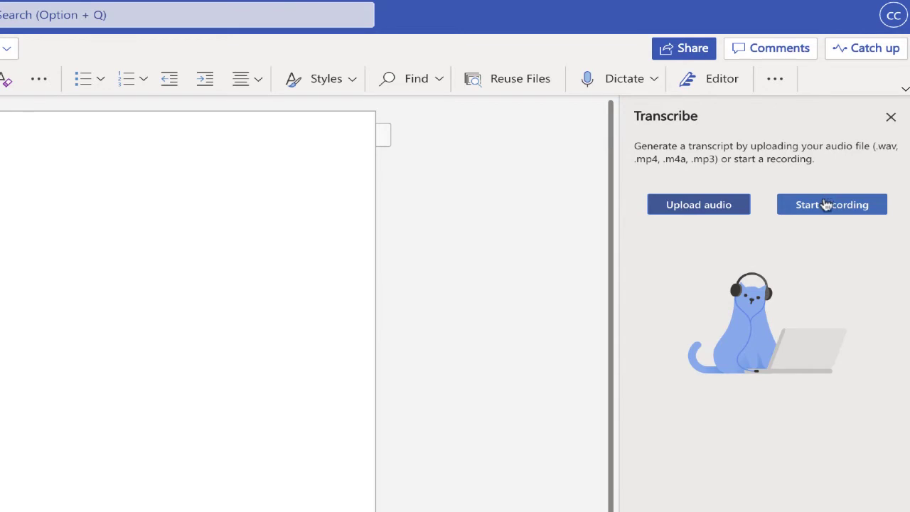
{"action": "left_click", "coordinate": [824, 204]}
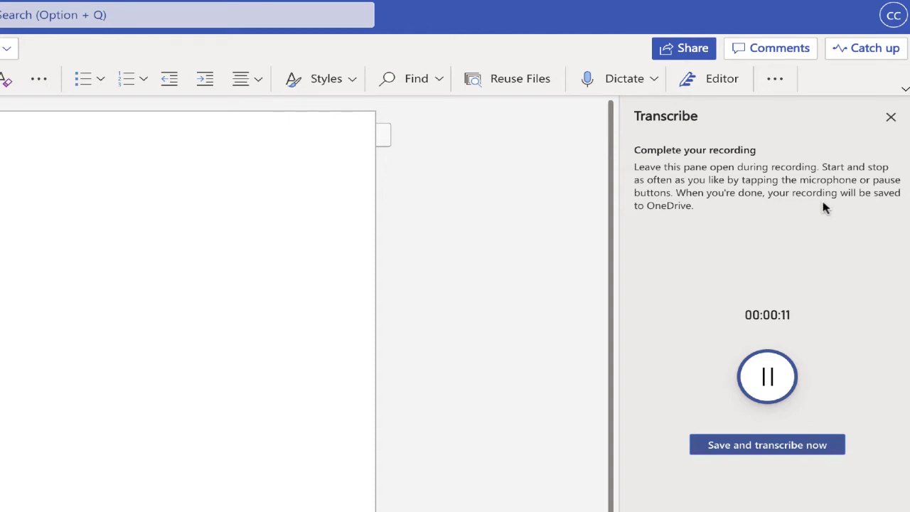
{"action": "left_click", "coordinate": [795, 449]}
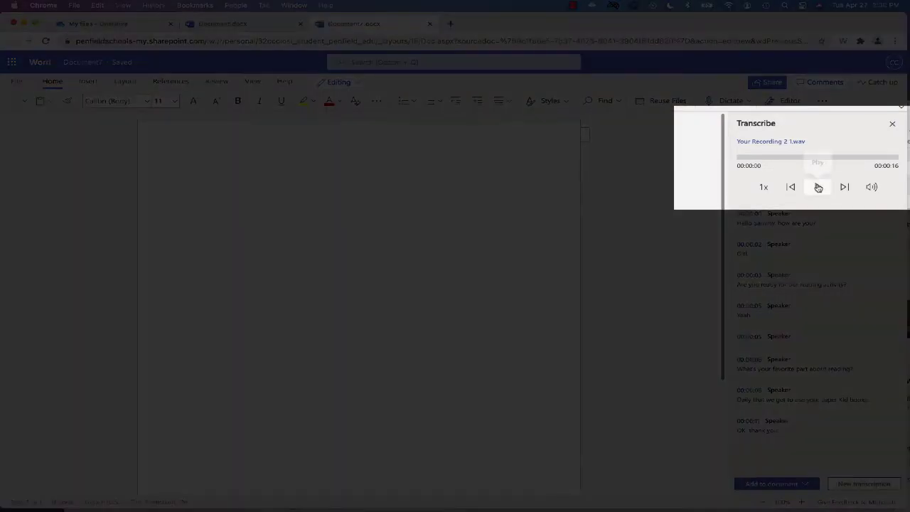
Play the recording and rename the first transcript section's speaker to "Me", applying the change to all Speaker sections
{"action": "left_click", "coordinate": [816, 186]}
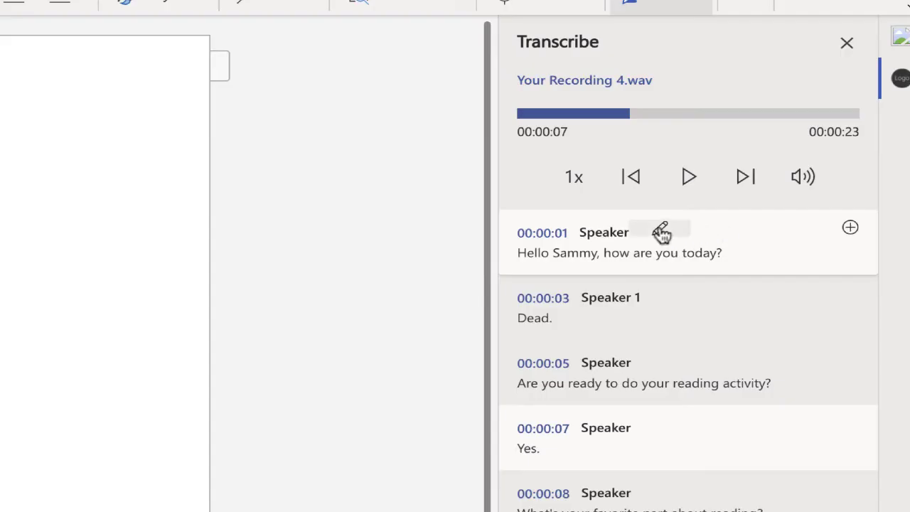
{"action": "left_click", "coordinate": [660, 229]}
{"action": "left_click_drag", "start_coordinate": [660, 228], "coordinate": [546, 221]}
{"action": "type", "text": "Me"}
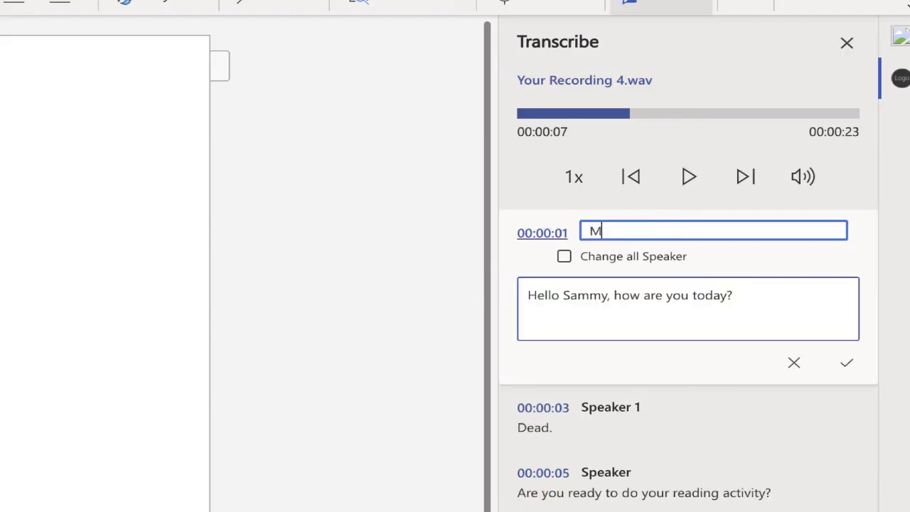
{"action": "left_click", "coordinate": [564, 256]}
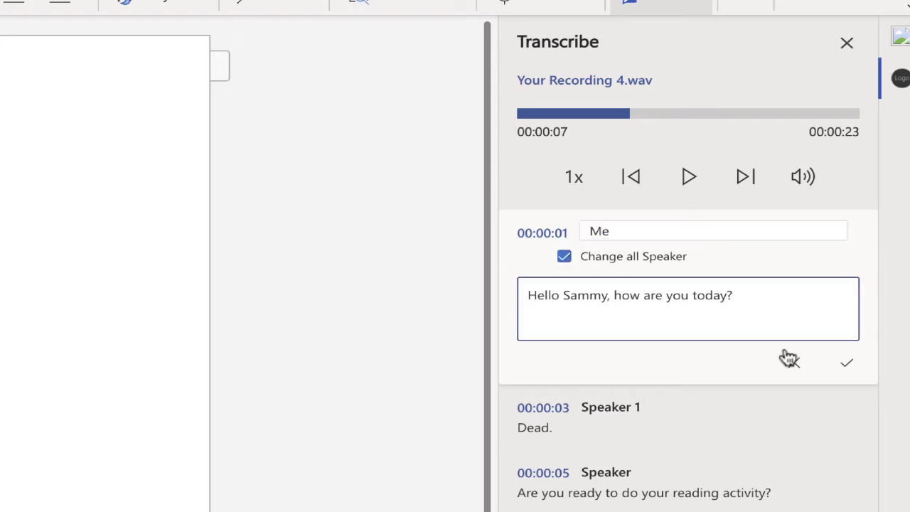
{"action": "left_click", "coordinate": [843, 366]}
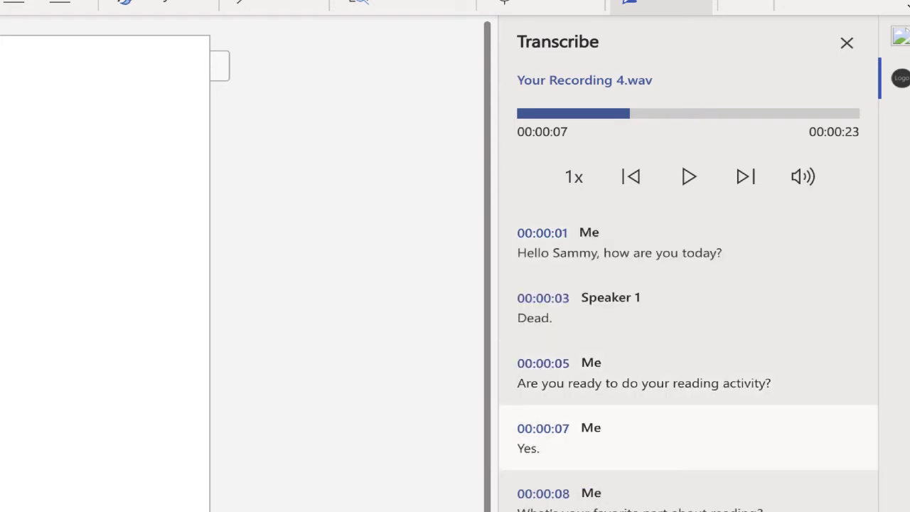
Relabel the student's reply sections at 00:00:03 and 00:00:08 with the student's first name as speaker
{"action": "left_click", "coordinate": [672, 296]}
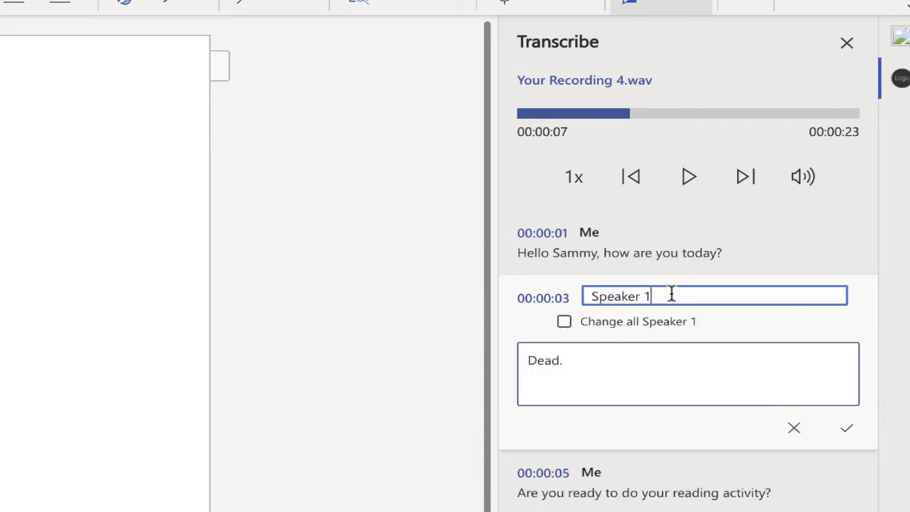
{"action": "left_click_drag", "start_coordinate": [672, 293], "coordinate": [559, 296]}
{"action": "type", "text": "Sammy"}
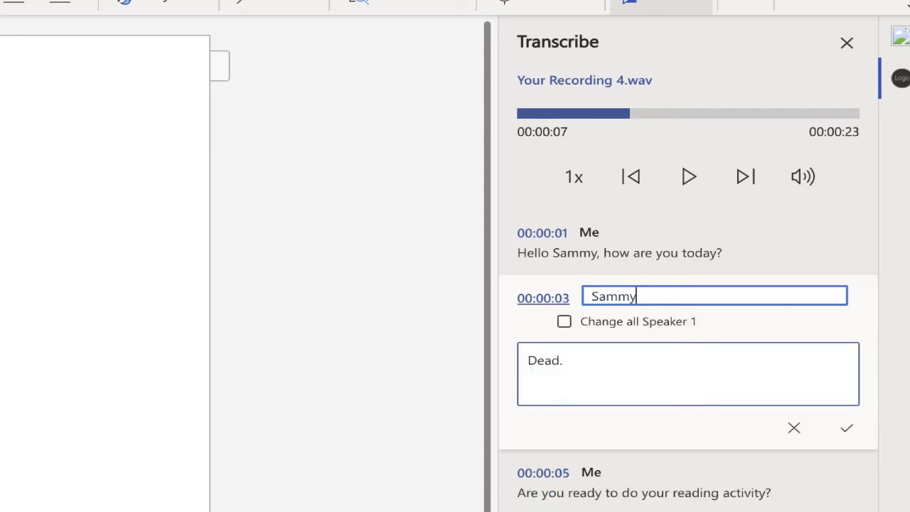
{"action": "left_click", "coordinate": [847, 428]}
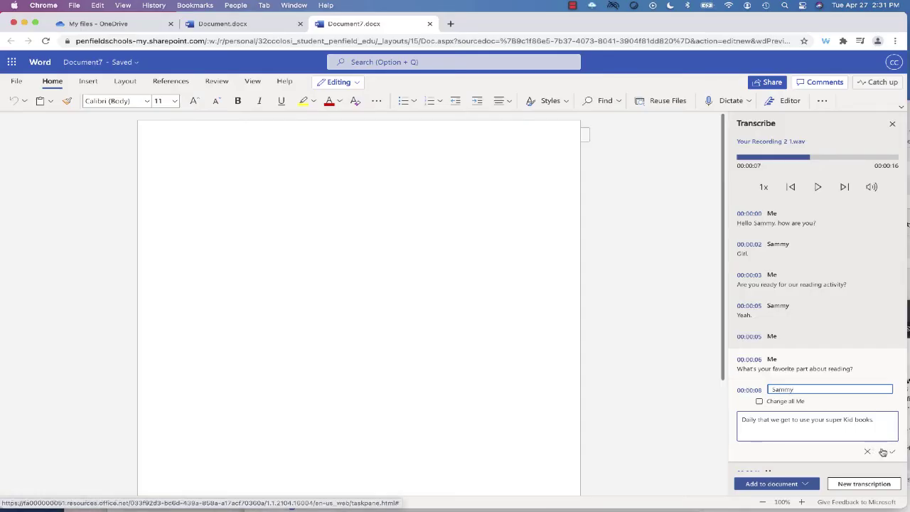
{"action": "left_click", "coordinate": [893, 452]}
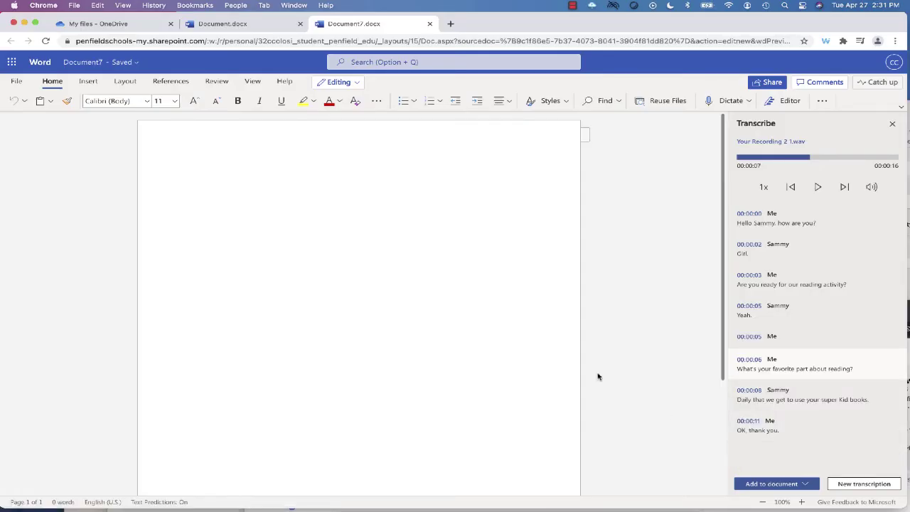
Play back the recording and correct the student's reply at 00:00:02 to "Good."
{"action": "left_click", "coordinate": [817, 186]}
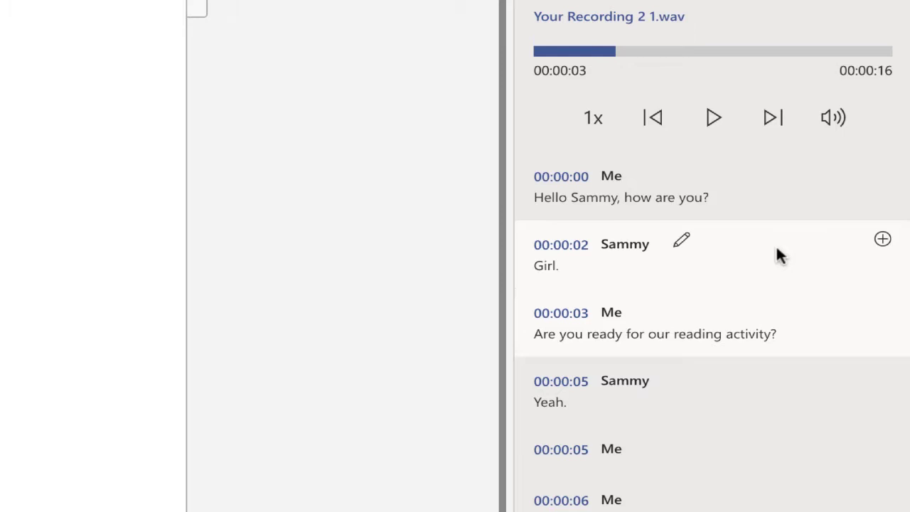
{"action": "left_click", "coordinate": [802, 243]}
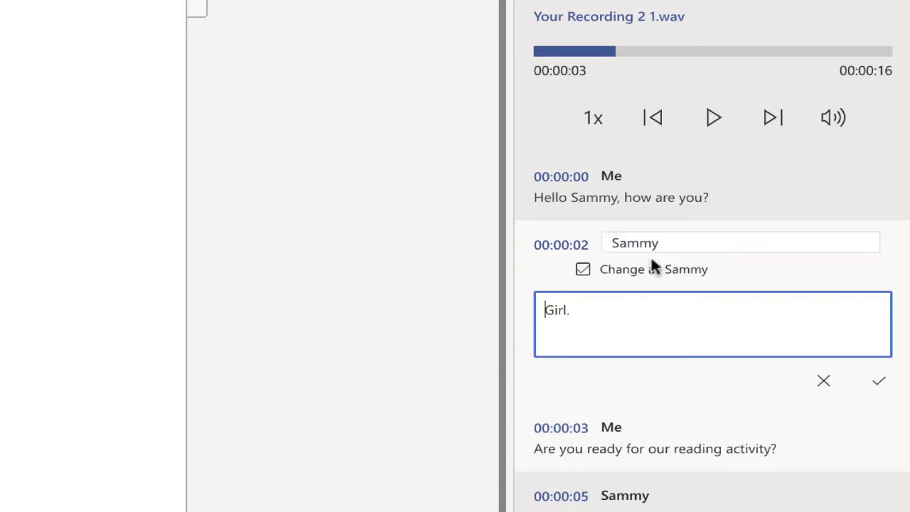
{"action": "left_click_drag", "start_coordinate": [766, 274], "coordinate": [739, 276]}
{"action": "type", "text": "Good."}
{"action": "left_click", "coordinate": [871, 384]}
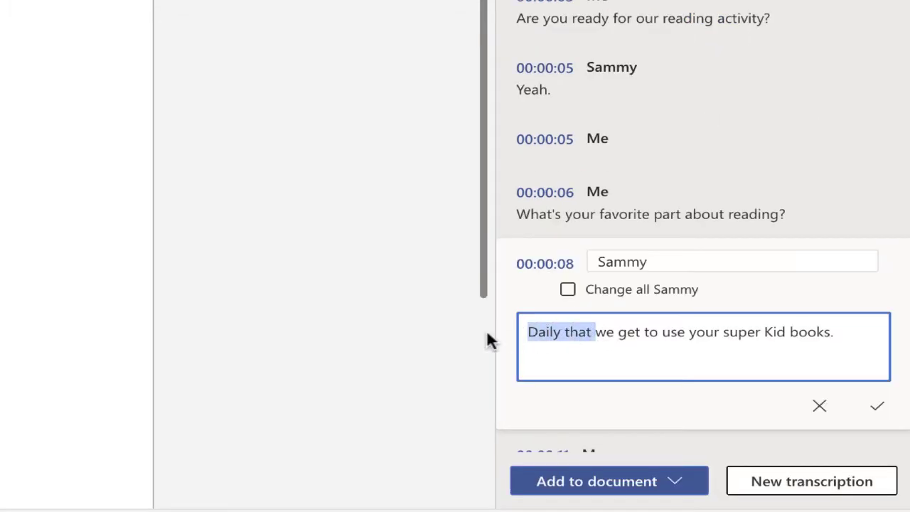
Correct the student's reply at 00:00:08 to read "That we get to use our Super Kid books."
{"action": "type", "text": "That"}
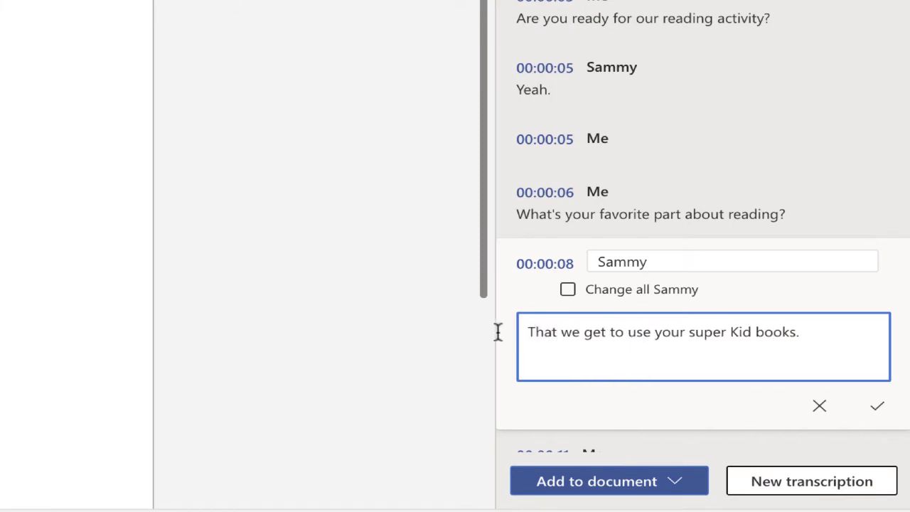
{"action": "left_click_drag", "start_coordinate": [695, 331], "coordinate": [653, 332]}
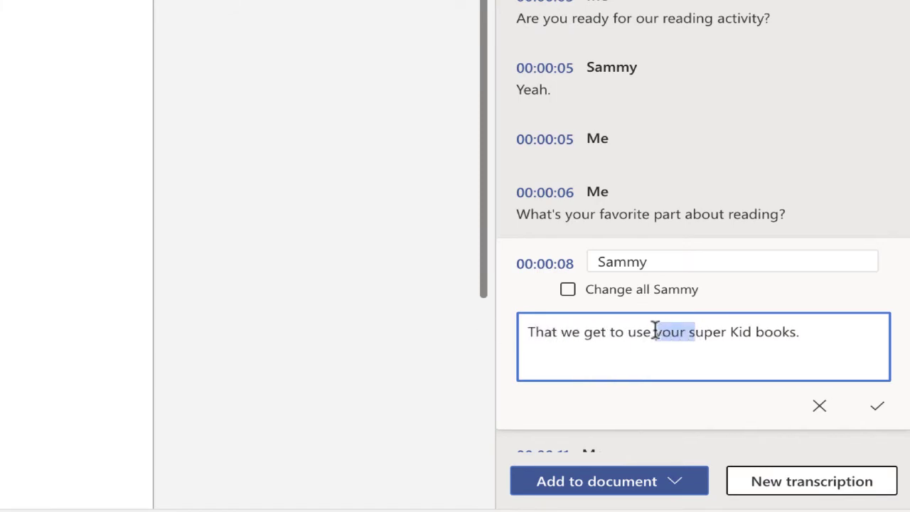
{"action": "type", "text": "our S"}
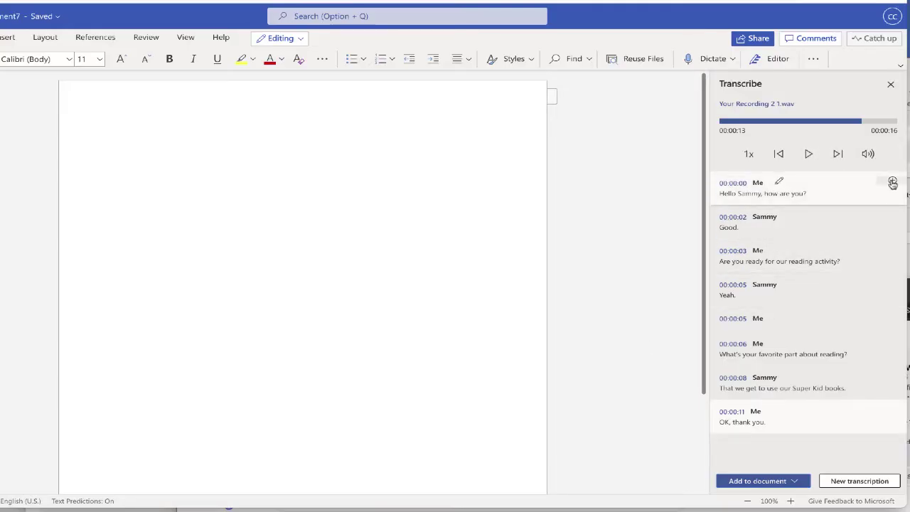
Add the first three transcript sections, 00:00:00, 00:00:02 and 00:00:03, individually to the document
{"action": "left_click", "coordinate": [892, 182]}
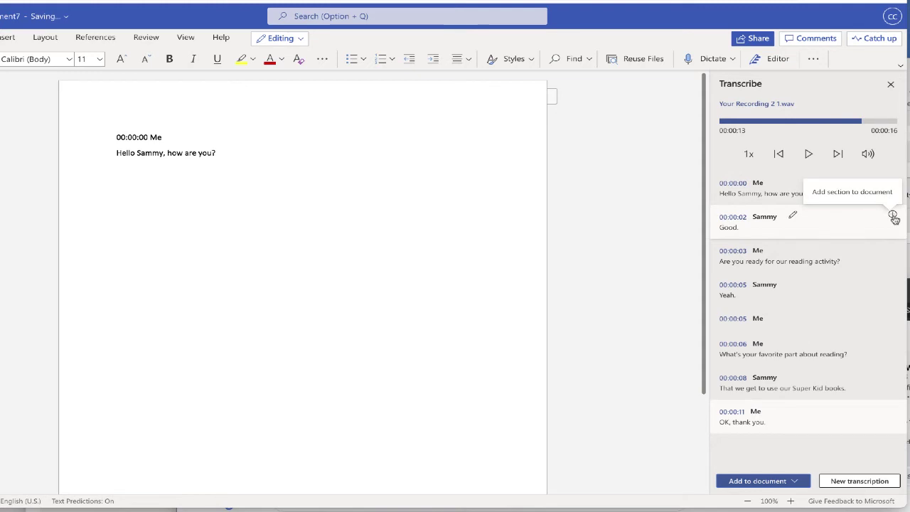
{"action": "left_click", "coordinate": [893, 215]}
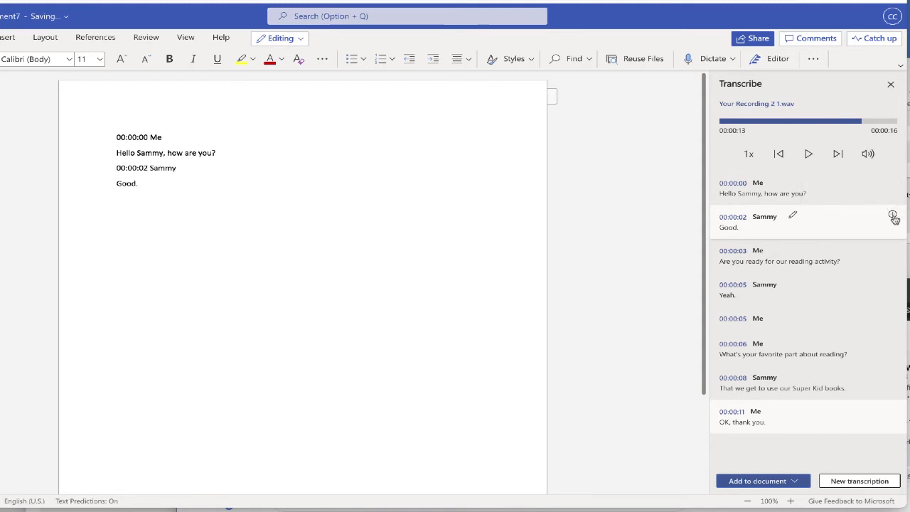
{"action": "left_click", "coordinate": [893, 250]}
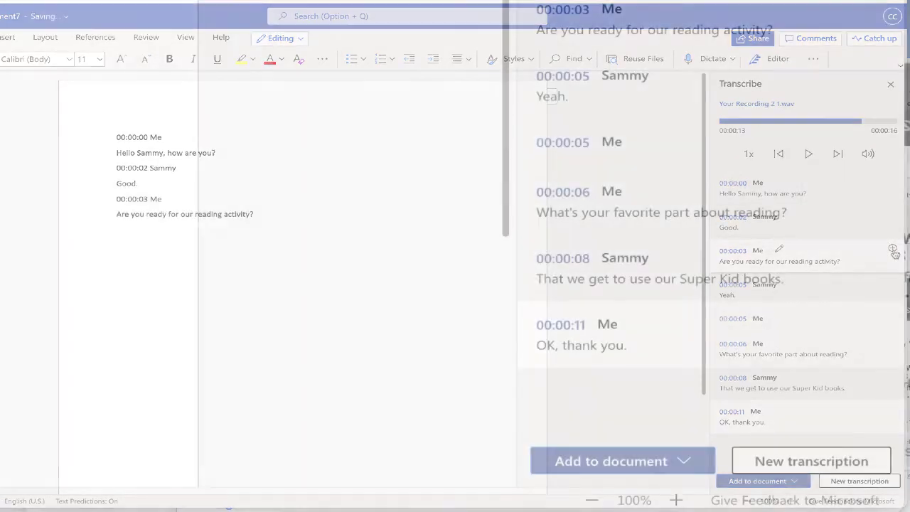
Add the whole transcript to the document with speakers and timestamps
{"action": "left_click", "coordinate": [793, 481]}
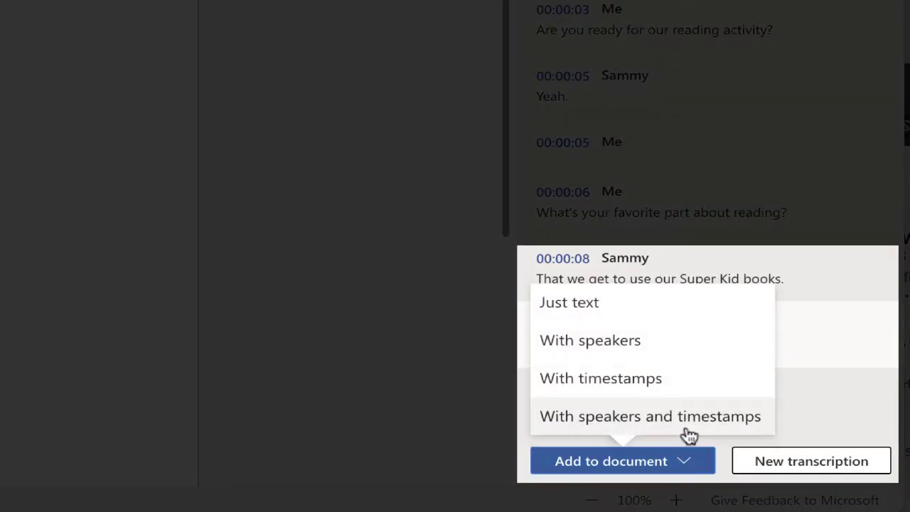
{"action": "left_click", "coordinate": [686, 425]}
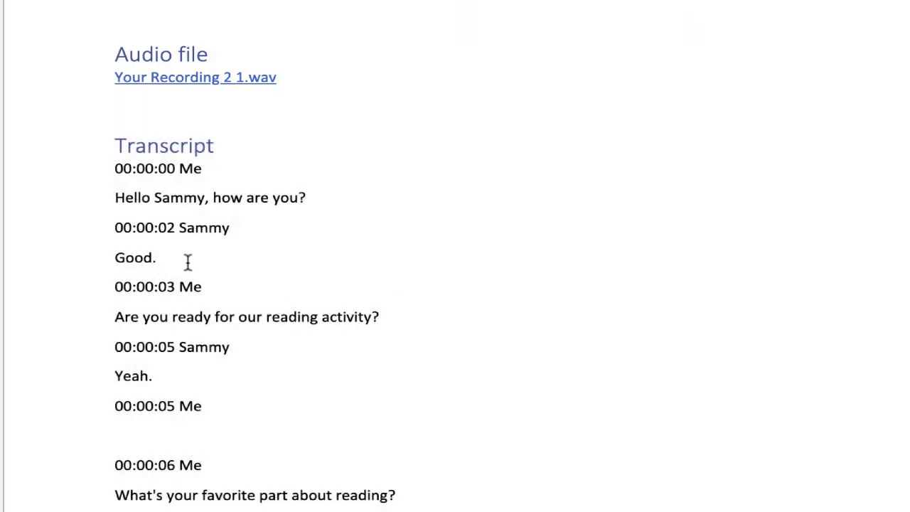
Insert "I'm doing" before "Good." in the document's reply at 00:00:02
{"action": "left_click", "coordinate": [117, 258]}
{"action": "type", "text": "I'm doing "}
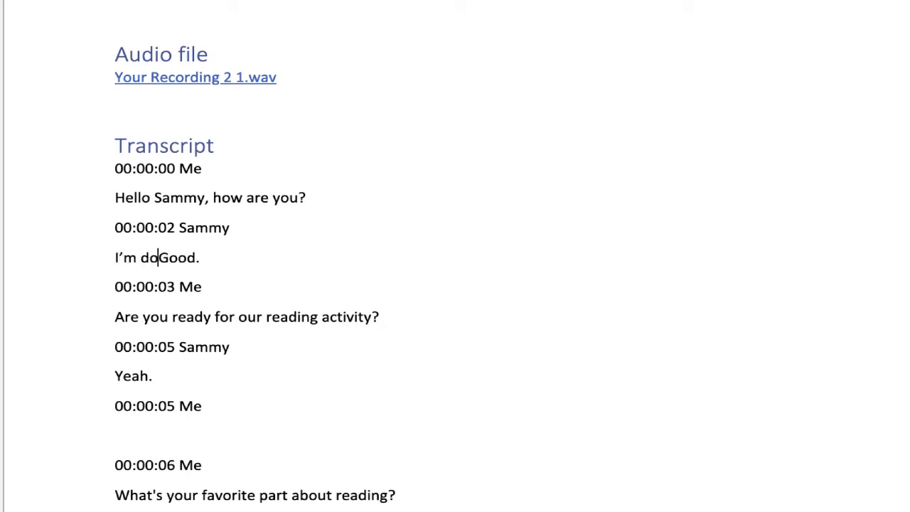
{"action": "type", "text": "ve"}
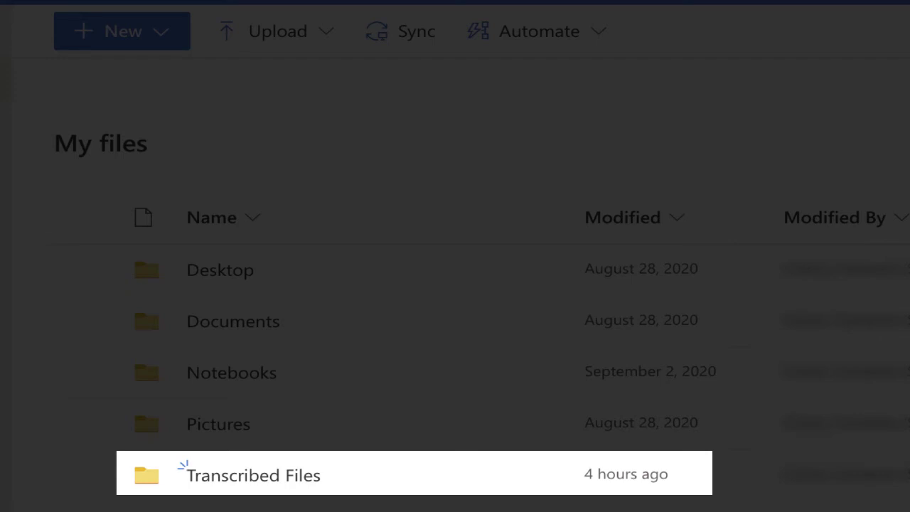
Switch to OneDrive and open the Transcribed Files folder
{"action": "left_click", "coordinate": [302, 477]}
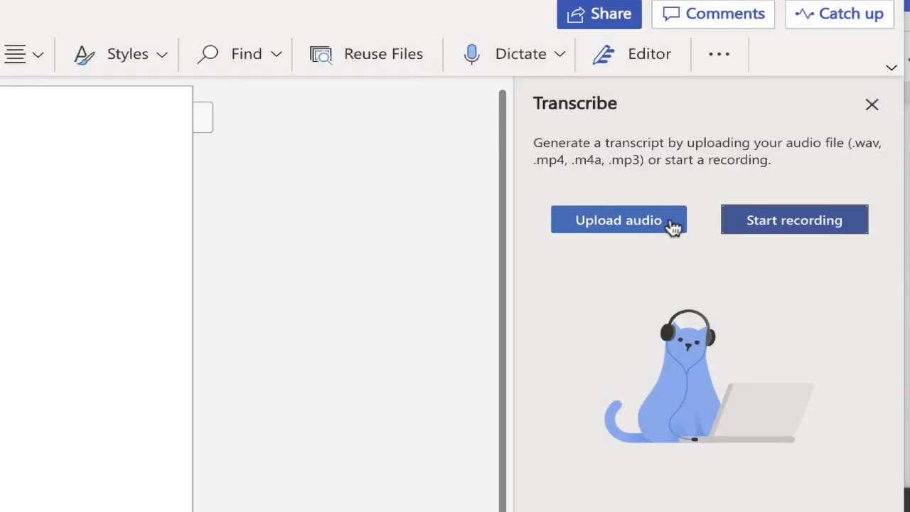
Upload The Adventures of Chicken Little.mp3 for transcription and open the information about the monthly transcription upload minutes
{"action": "left_click", "coordinate": [672, 226]}
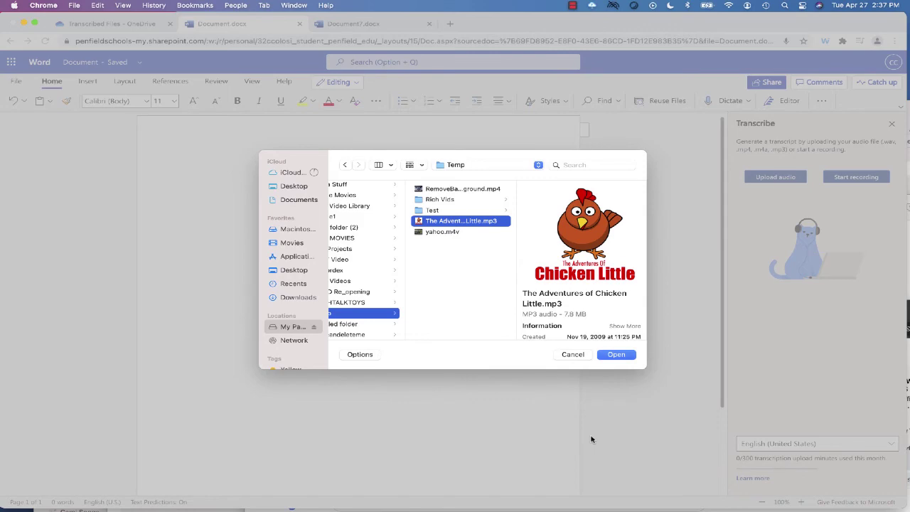
{"action": "left_click", "coordinate": [616, 354]}
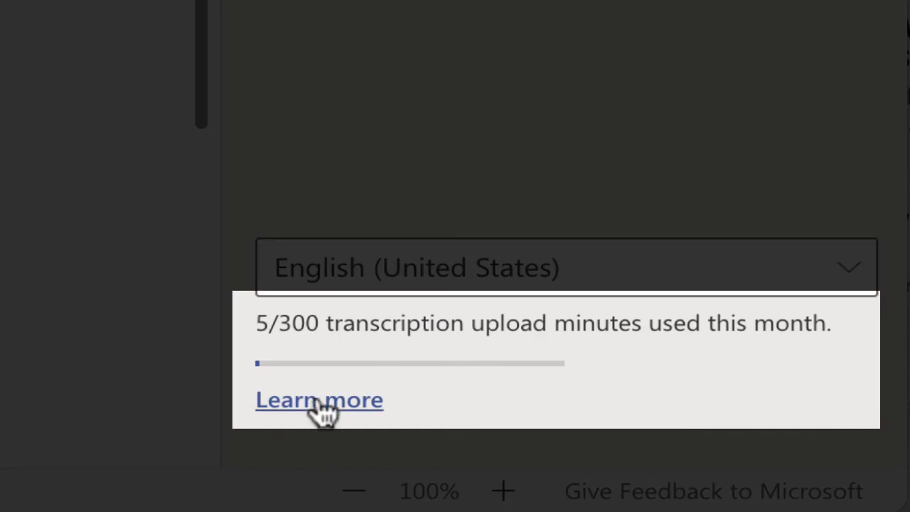
{"action": "left_click", "coordinate": [316, 407]}
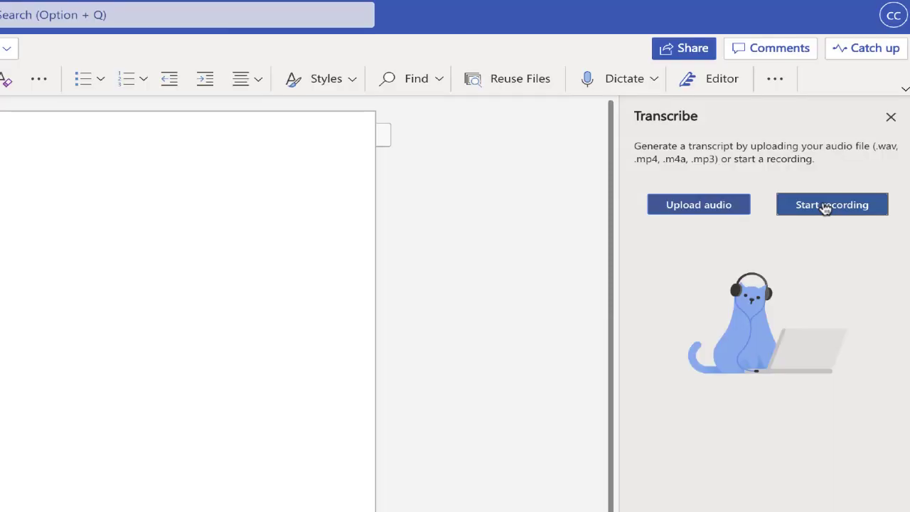
Submit the Chicken Little MP3 from the Temp folder to Transcribe
{"action": "left_click", "coordinate": [825, 206]}
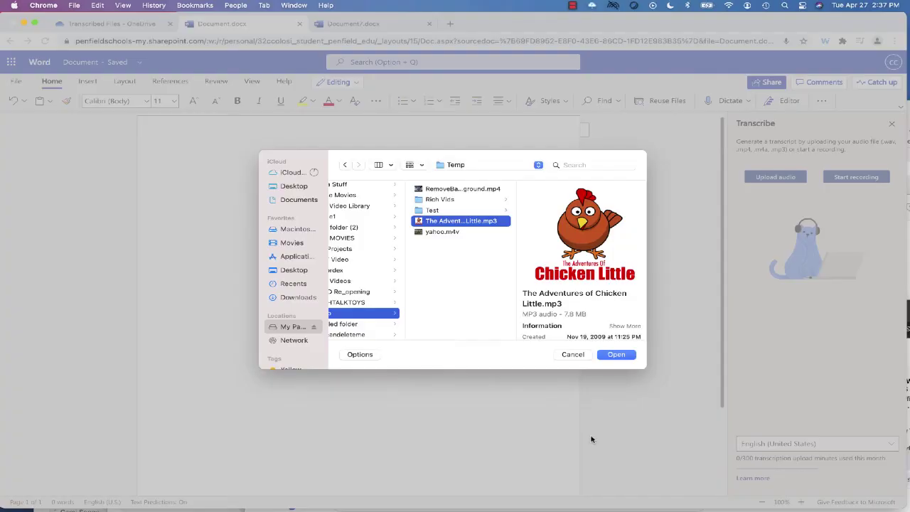
{"action": "left_click", "coordinate": [615, 354]}
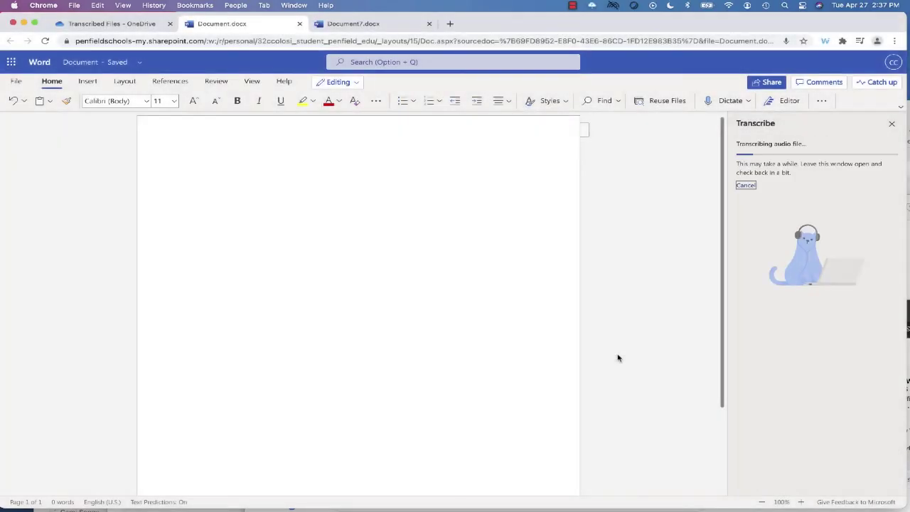